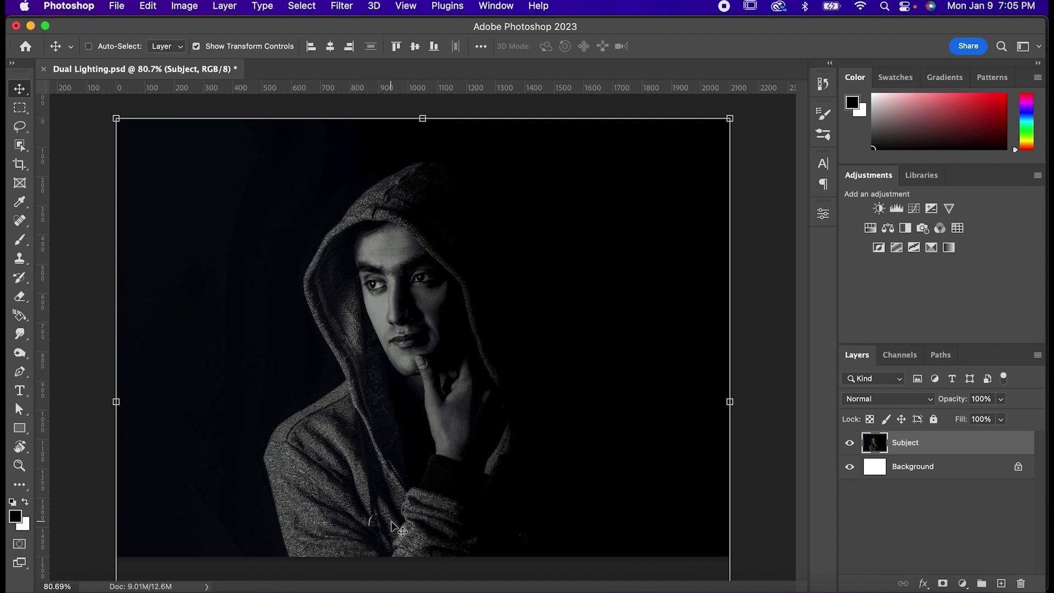
# - Switch from the Move tool to the Object Selection tool with W
pyautogui.press('w')
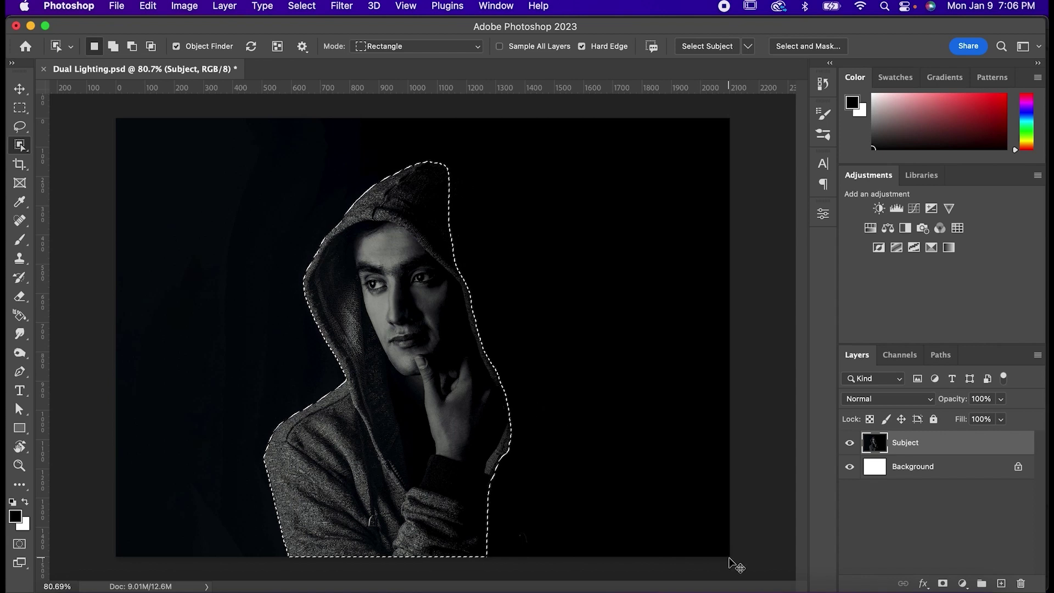
# - Copy the selected man onto Layer 1 and put it inside a new Group 1
pyautogui.press('super+j')
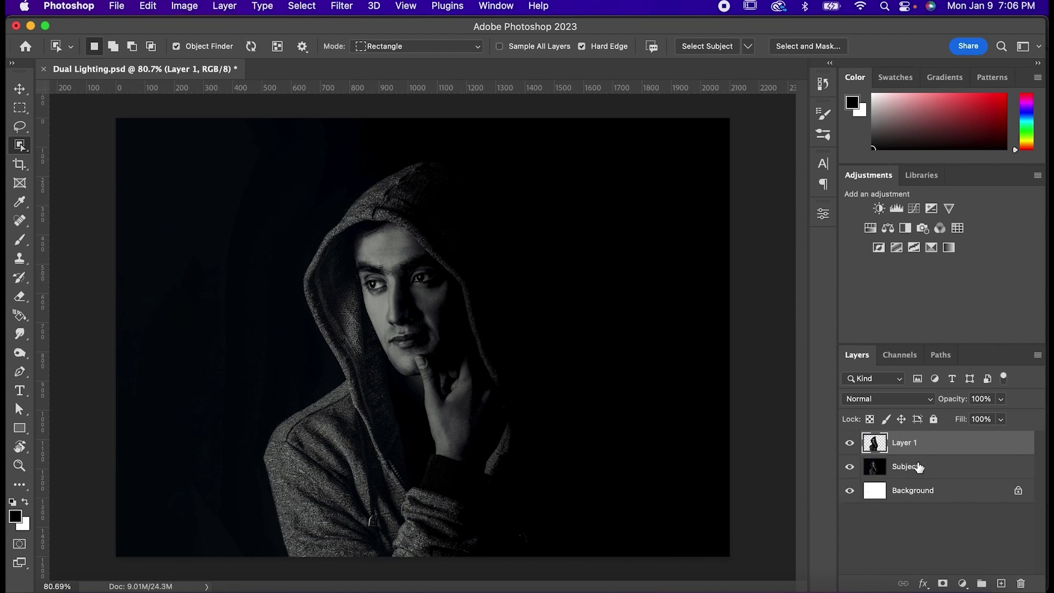
pyautogui.click(983, 585)
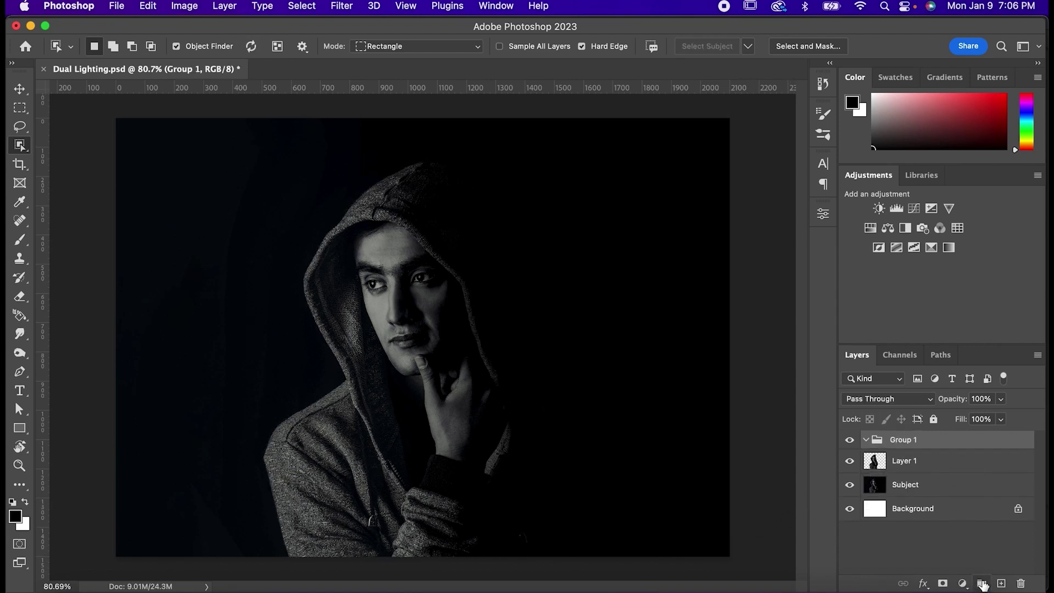
pyautogui.moveTo(930, 459); pyautogui.dragTo(940, 441)
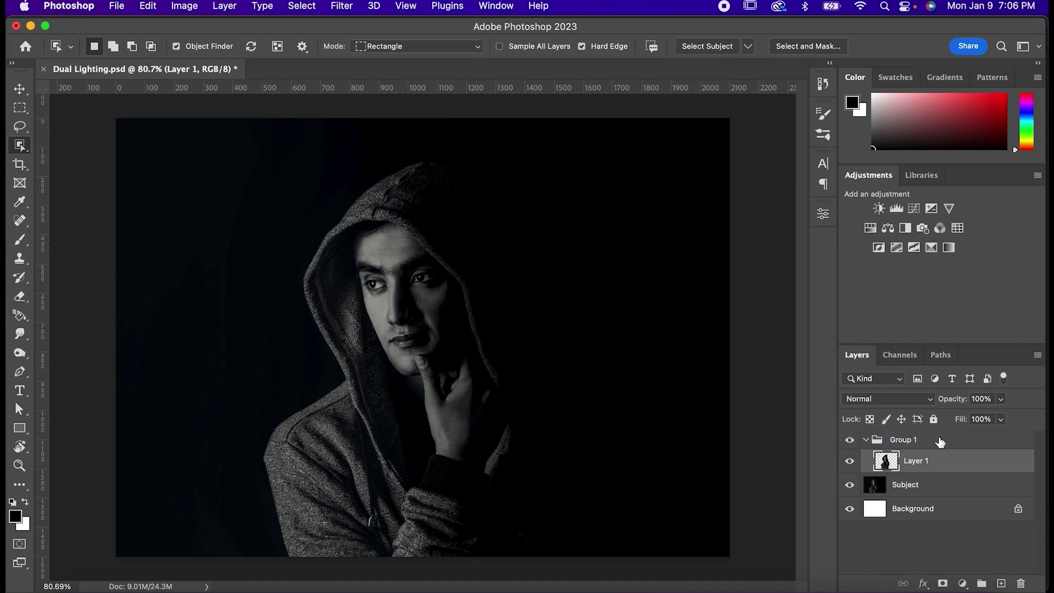
# - Mask Group 1 to the man's silhouette and preview the mask overlay
pyautogui.keyDown('super'); pyautogui.click(887, 462); pyautogui.keyUp('super')
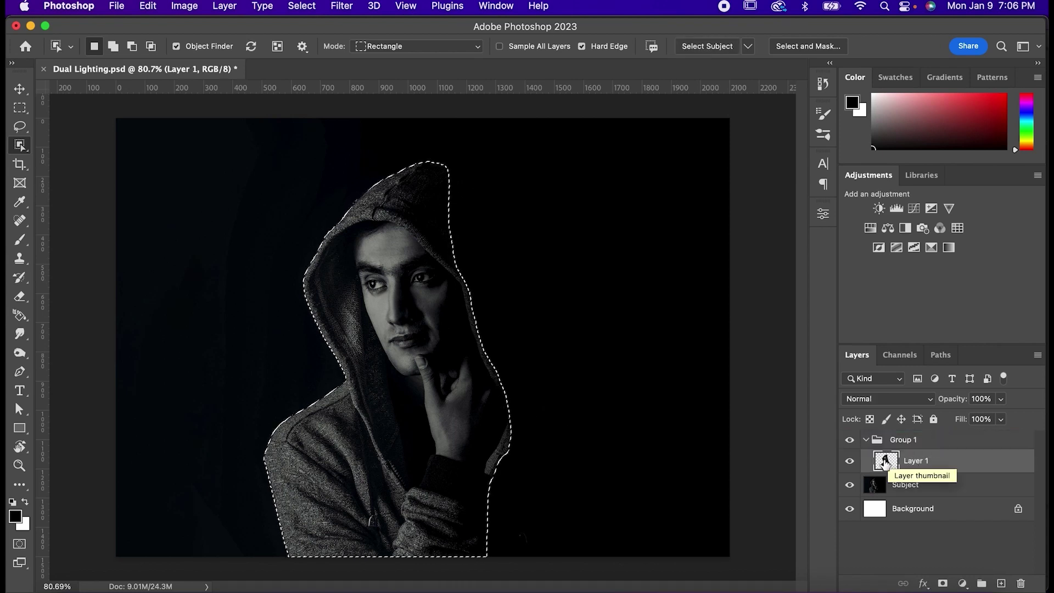
pyautogui.click(928, 442)
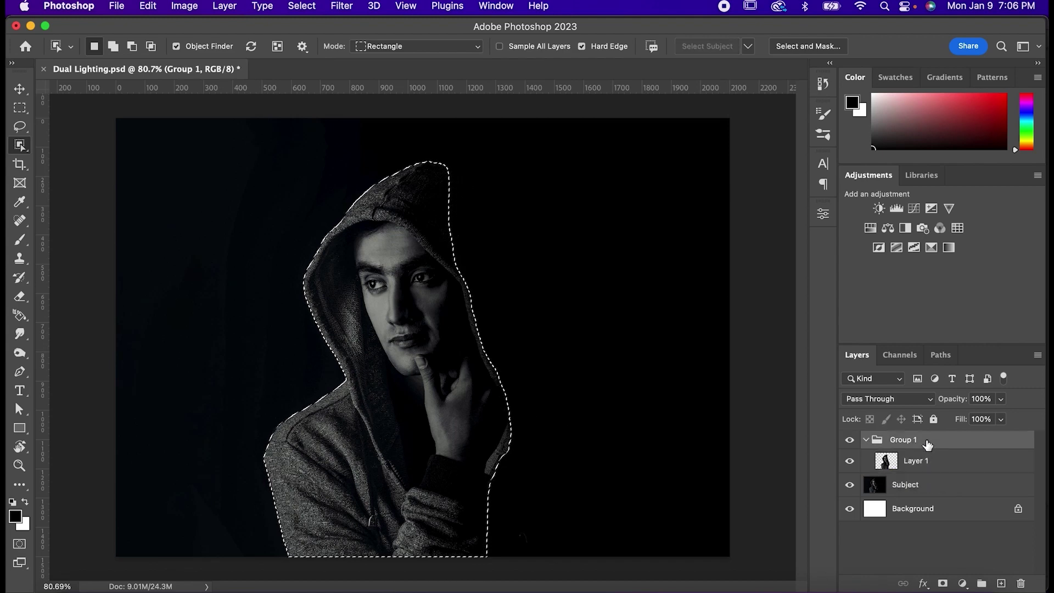
pyautogui.click(943, 583)
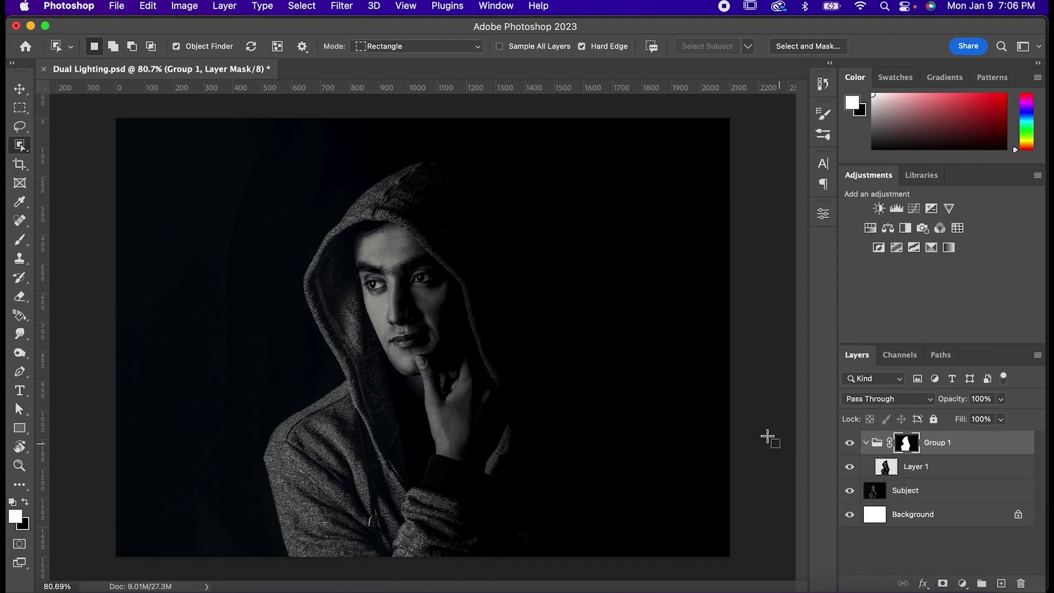
pyautogui.press('\\')
pyautogui.press('\\')
# - Replace a trial Black & White adjustment with a black-to-white Gradient Map inside Group 1
pyautogui.click(905, 228)
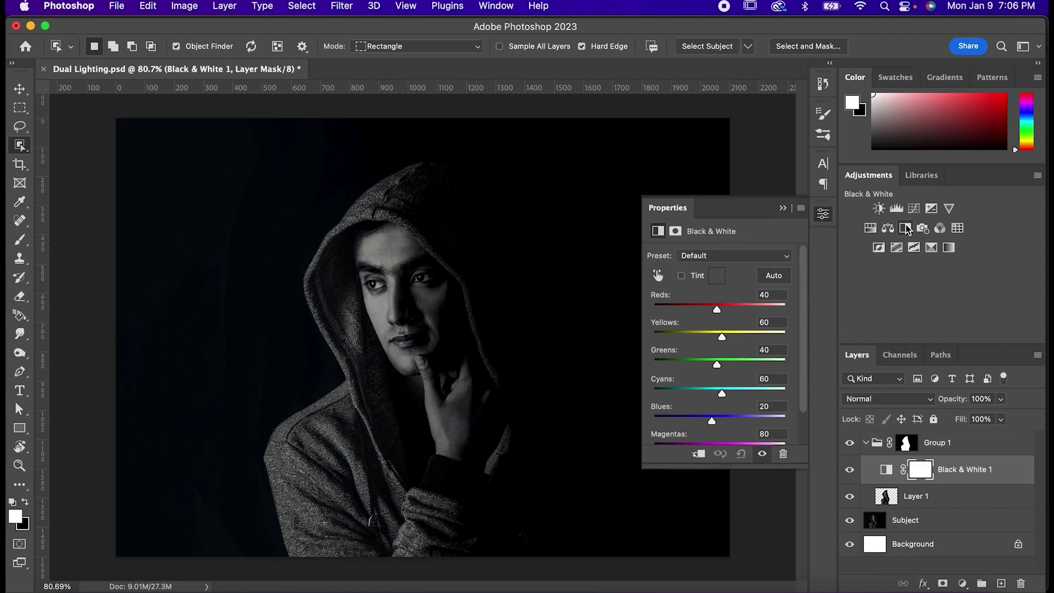
pyautogui.press('super+z')
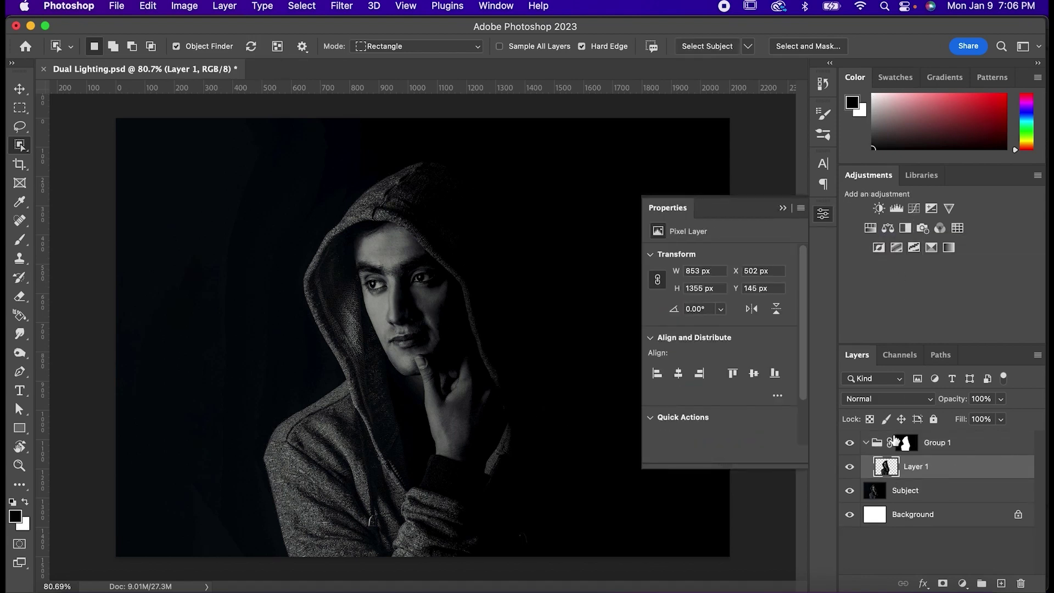
pyautogui.click(962, 583)
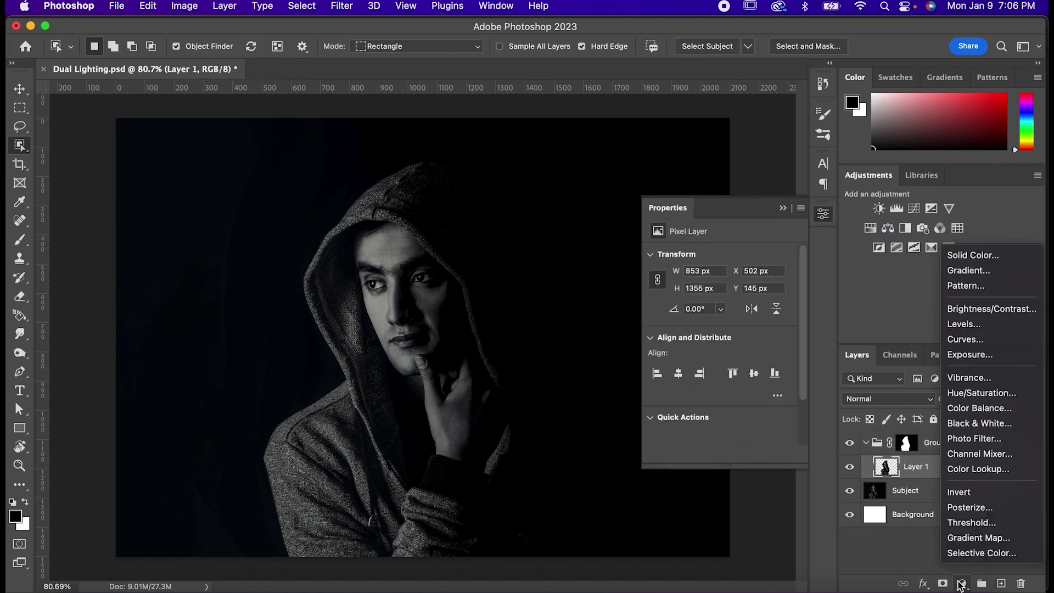
pyautogui.click(967, 539)
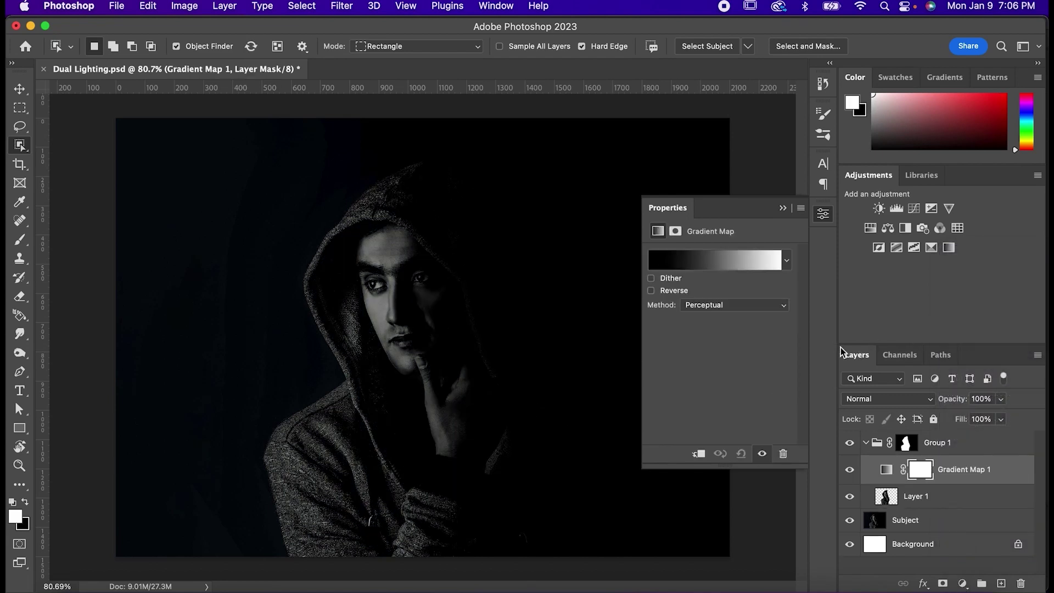
pyautogui.press('v')
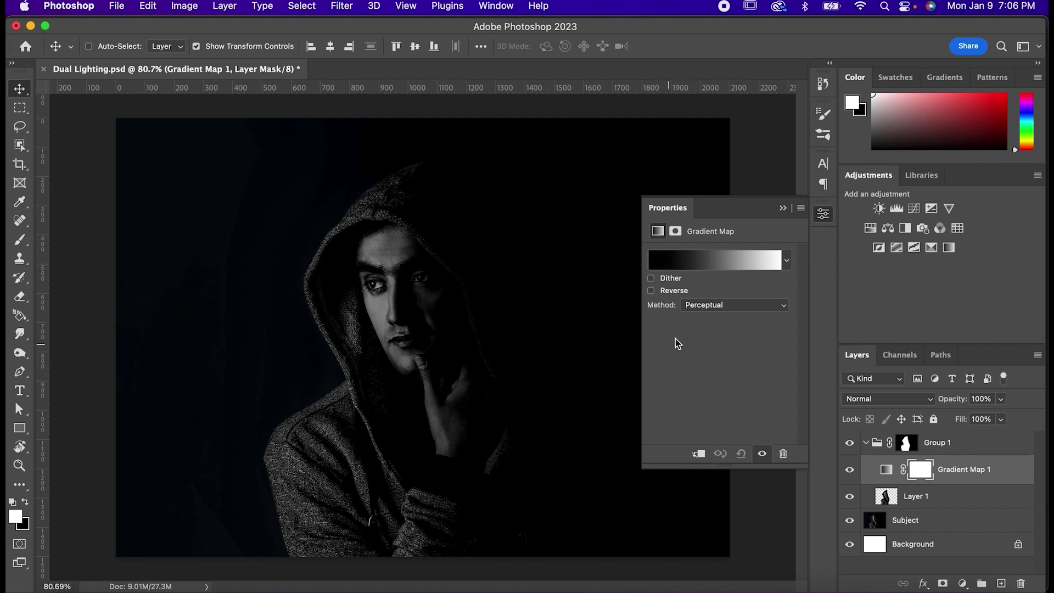
# - Recolour the gradient map's white end stop to teal 3bdac5
pyautogui.click(773, 264)
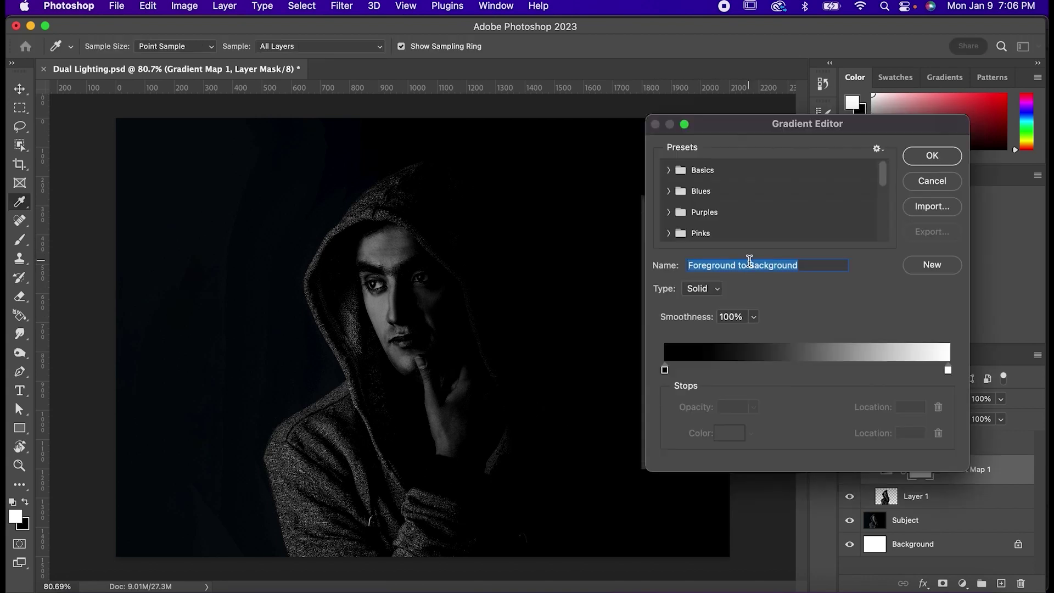
pyautogui.click(948, 370)
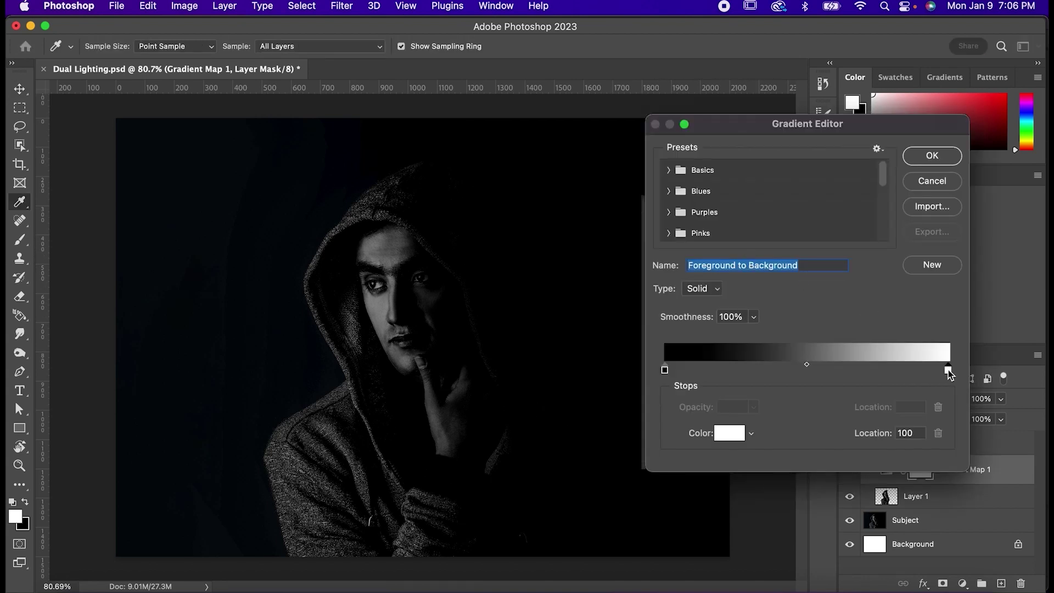
pyautogui.doubleClick(948, 370)
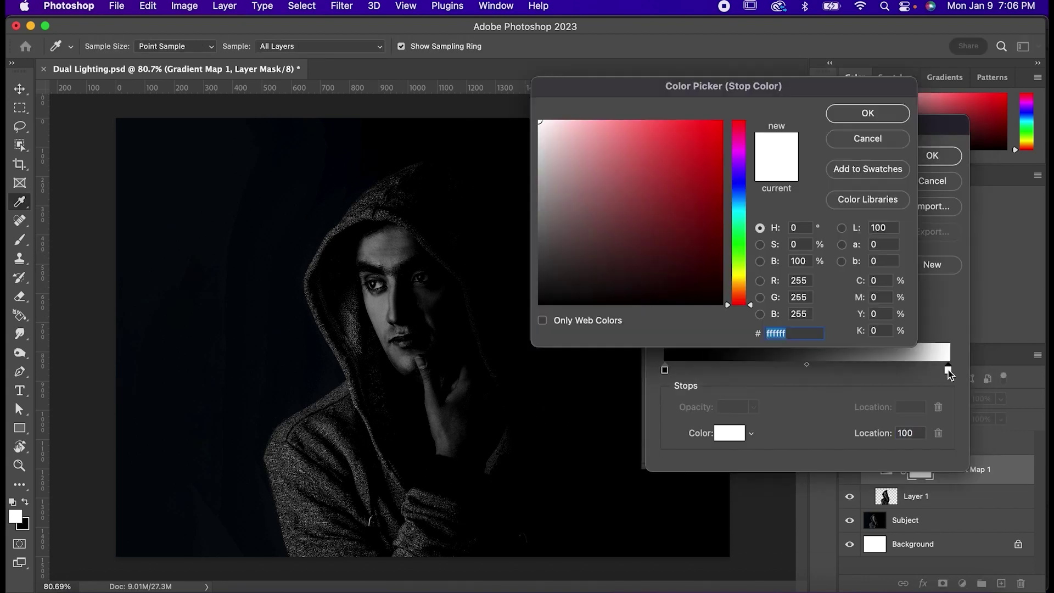
pyautogui.click(737, 209)
pyautogui.click(679, 146)
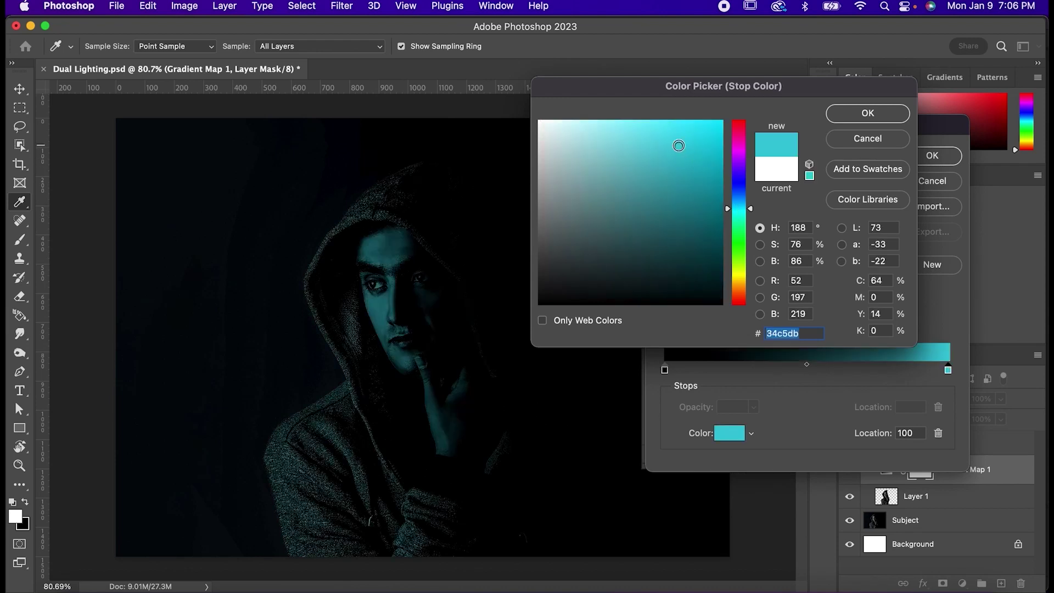
pyautogui.moveTo(680, 146); pyautogui.dragTo(667, 151)
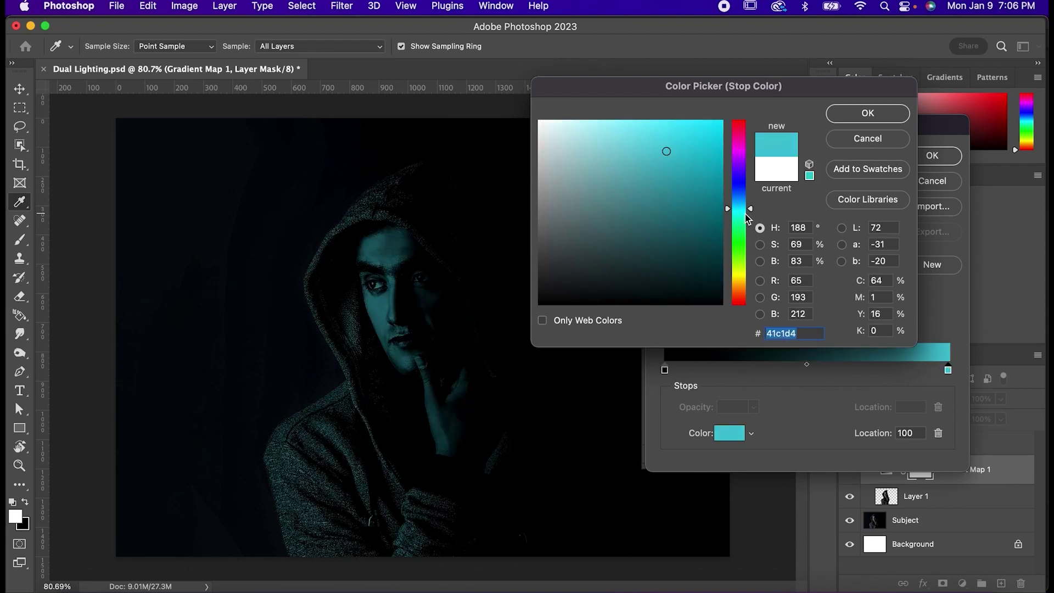
pyautogui.click(740, 215)
pyautogui.moveTo(740, 214); pyautogui.dragTo(740, 216)
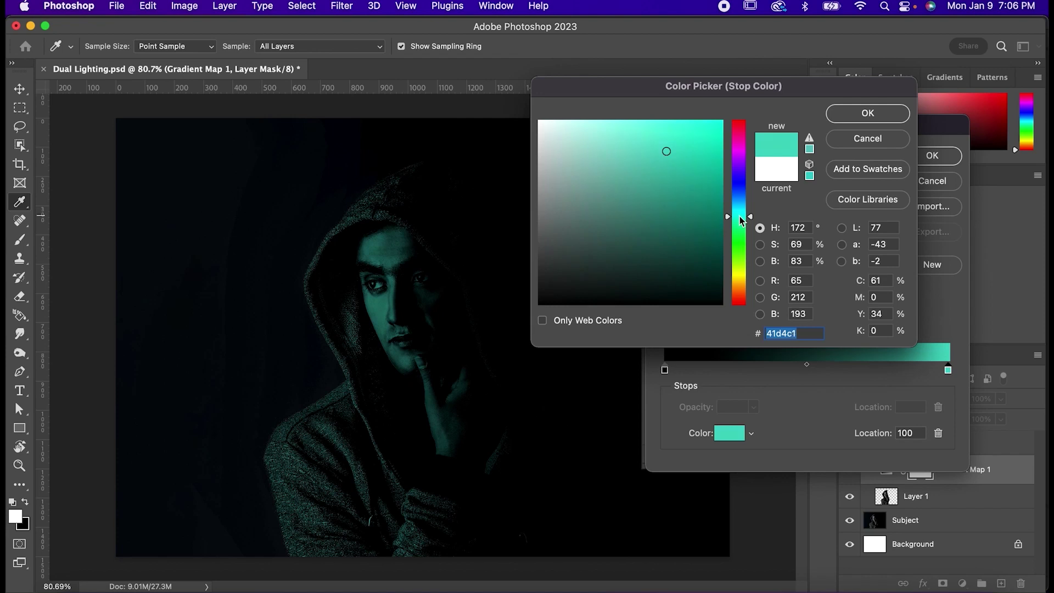
pyautogui.moveTo(671, 148); pyautogui.dragTo(673, 147)
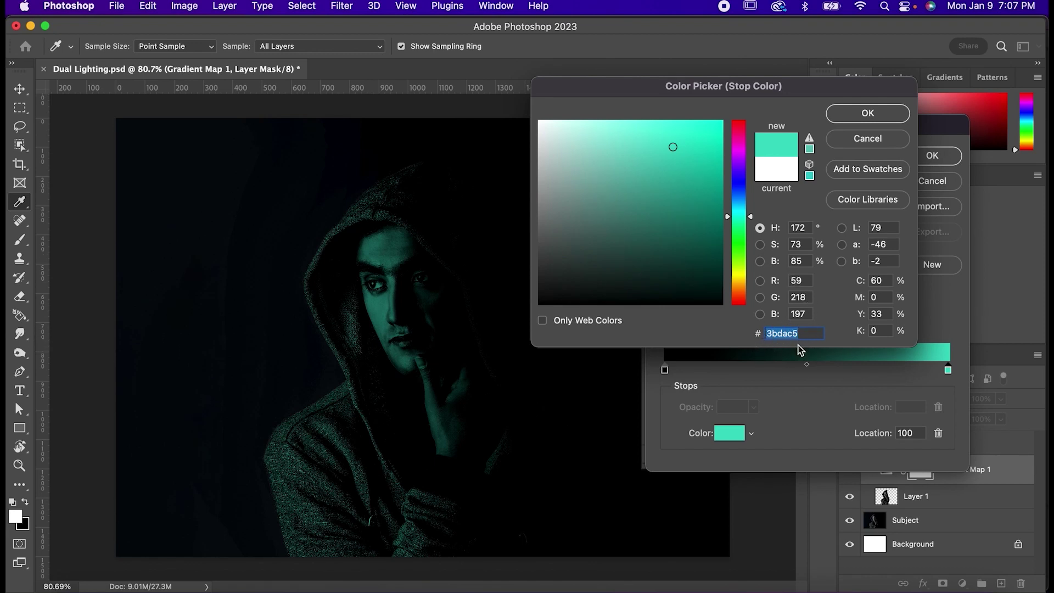
# - Apply the black-to-teal gradient and set Gradient Map 1 to Hard Light blending
pyautogui.click(867, 115)
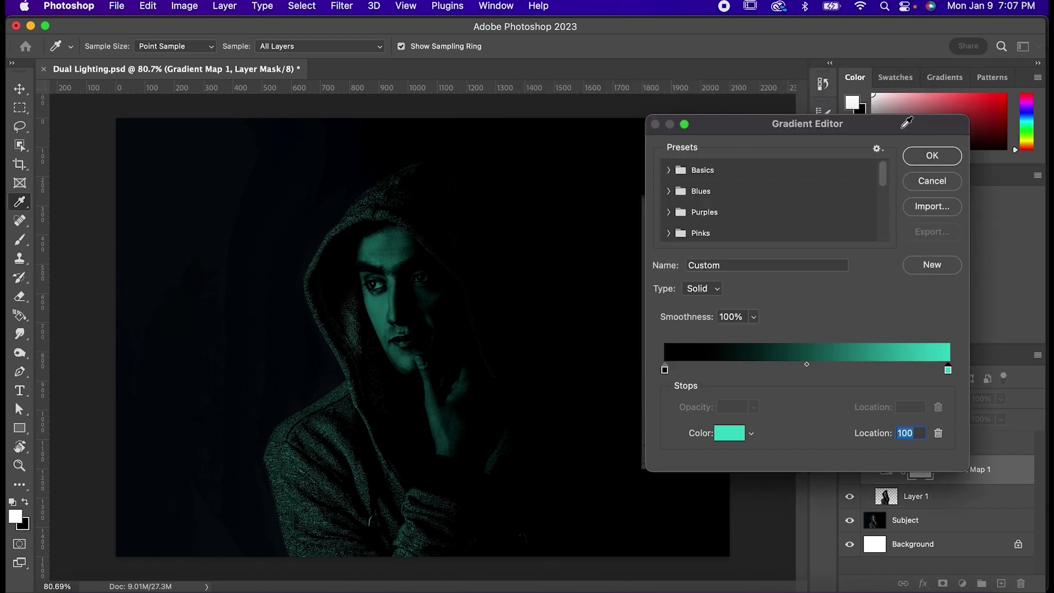
pyautogui.click(923, 159)
pyautogui.click(890, 398)
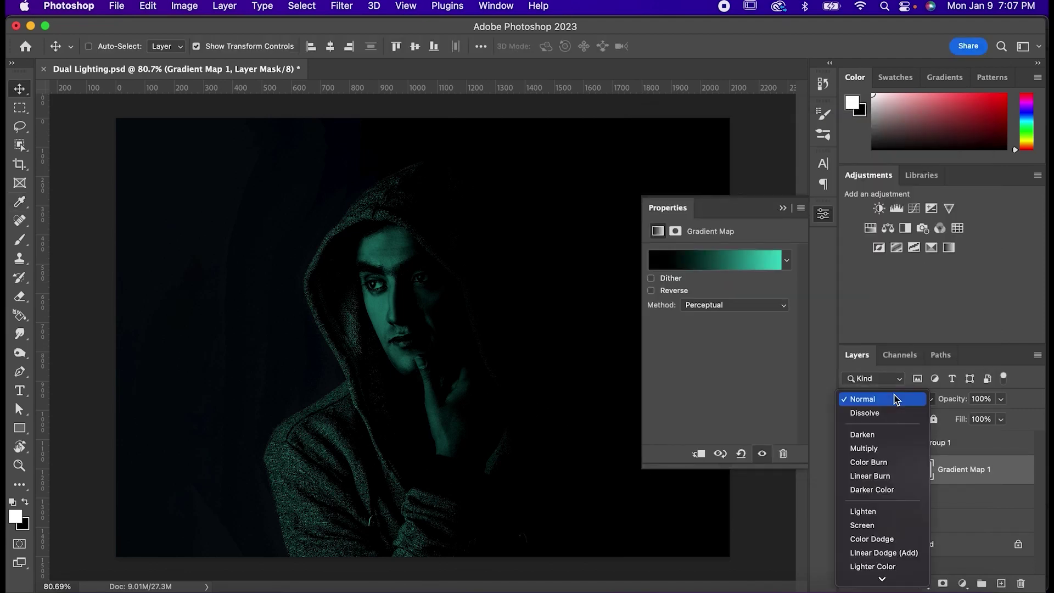
pyautogui.click(893, 534)
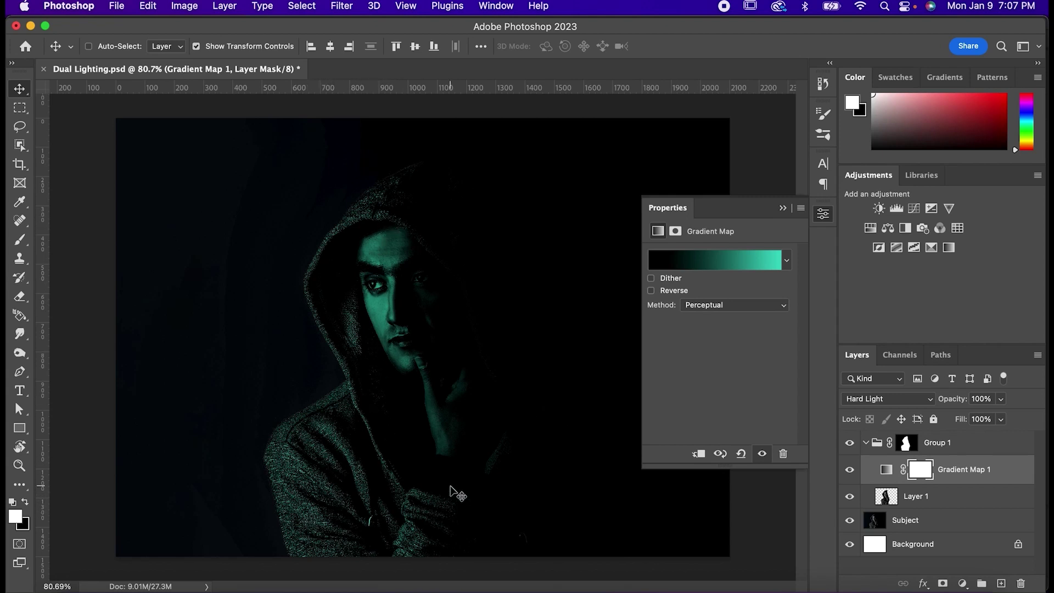
# - With a soft round brush, paint black on the Gradient Map 1 mask over the face, then switch to white
pyautogui.press('b')
pyautogui.rightClick(478, 297)
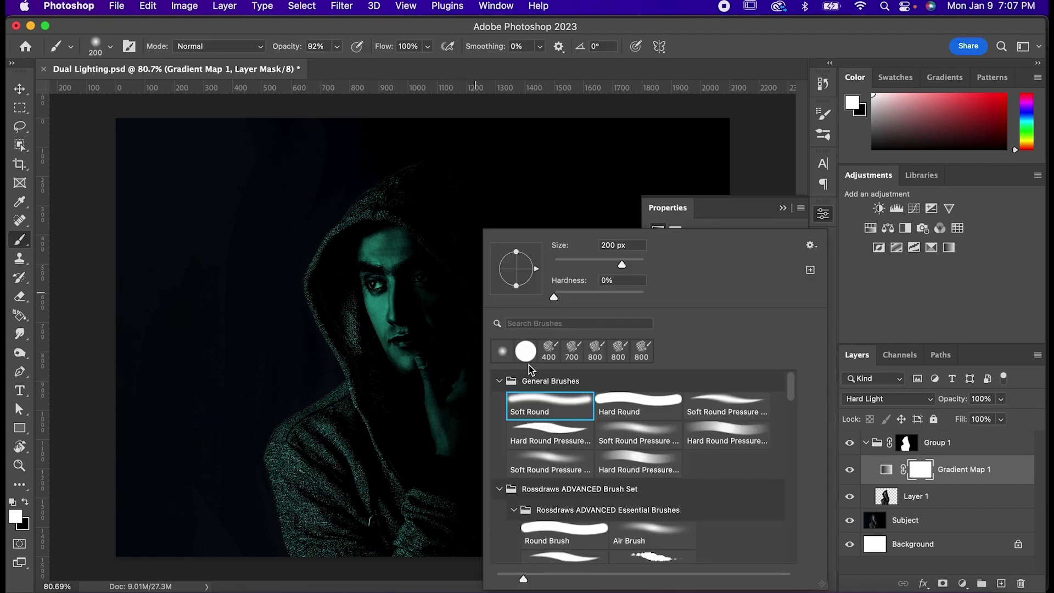
pyautogui.press('Return')
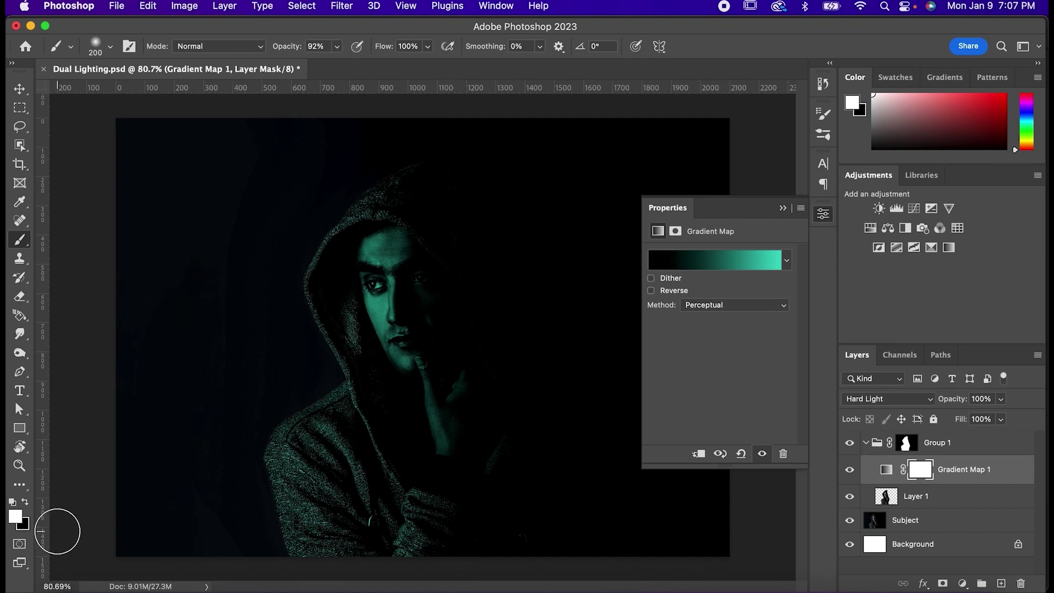
pyautogui.press('x')
pyautogui.moveTo(384, 290)
pyautogui.mouseDown()
pyautogui.moveTo(404, 267)
pyautogui.moveTo(371, 264)
pyautogui.moveTo(380, 288)
pyautogui.moveTo(375, 250)
pyautogui.moveTo(393, 252)
pyautogui.moveTo(346, 274)
pyautogui.moveTo(374, 333)
pyautogui.moveTo(348, 294)
pyautogui.moveTo(368, 262)
pyautogui.moveTo(448, 401)
pyautogui.moveTo(448, 421)
pyautogui.moveTo(409, 324)
pyautogui.moveTo(429, 380)
pyautogui.moveTo(398, 347)
pyautogui.moveTo(403, 390)
pyautogui.moveTo(372, 328)
pyautogui.moveTo(377, 361)
pyautogui.moveTo(344, 280)
pyautogui.moveTo(384, 255)
pyautogui.moveTo(399, 322)
pyautogui.moveTo(394, 244)
pyautogui.moveTo(413, 302)
pyautogui.moveTo(458, 367)
pyautogui.moveTo(468, 445)
pyautogui.moveTo(486, 419)
pyautogui.moveTo(449, 444)
pyautogui.moveTo(403, 422)
pyautogui.moveTo(408, 450)
pyautogui.moveTo(360, 305)
pyautogui.moveTo(439, 406)
pyautogui.moveTo(489, 444)
pyautogui.moveTo(472, 384)
pyautogui.moveTo(413, 294)
pyautogui.moveTo(380, 268)
pyautogui.moveTo(332, 286)
pyautogui.moveTo(332, 272)
pyautogui.moveTo(379, 244)
pyautogui.moveTo(393, 244)
pyautogui.moveTo(422, 279)
pyautogui.moveTo(326, 403)
pyautogui.moveTo(318, 492)
pyautogui.moveTo(311, 478)
pyautogui.moveTo(322, 518)
pyautogui.moveTo(292, 487)
pyautogui.moveTo(364, 454)
pyautogui.moveTo(308, 489)
pyautogui.moveTo(400, 456)
pyautogui.moveTo(351, 472)
pyautogui.mouseUp()
pyautogui.press('x')
pyautogui.press('x')
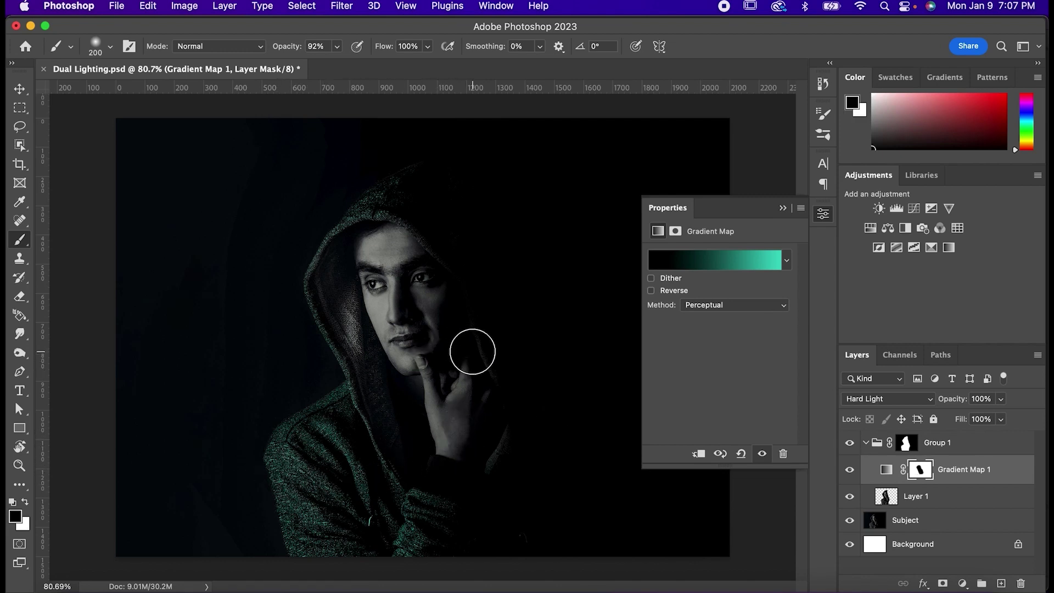
# - Mask the tint off the hand, duplicate Gradient Map 1, and recolour the copy's end stop purple c03dd3
pyautogui.moveTo(450, 411); pyautogui.dragTo(472, 407)
pyautogui.press('super+j')
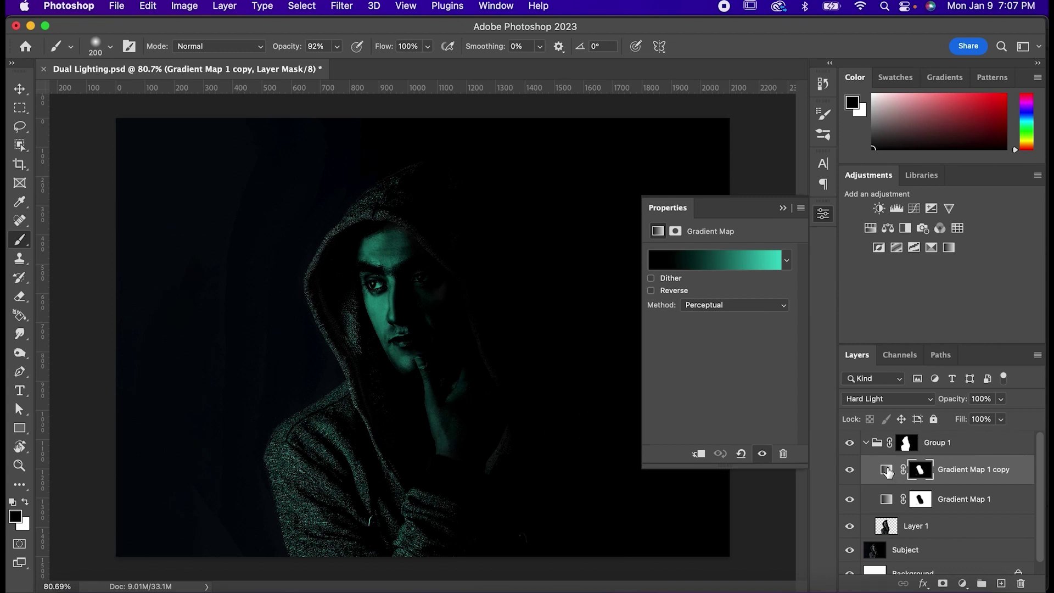
pyautogui.click(737, 273)
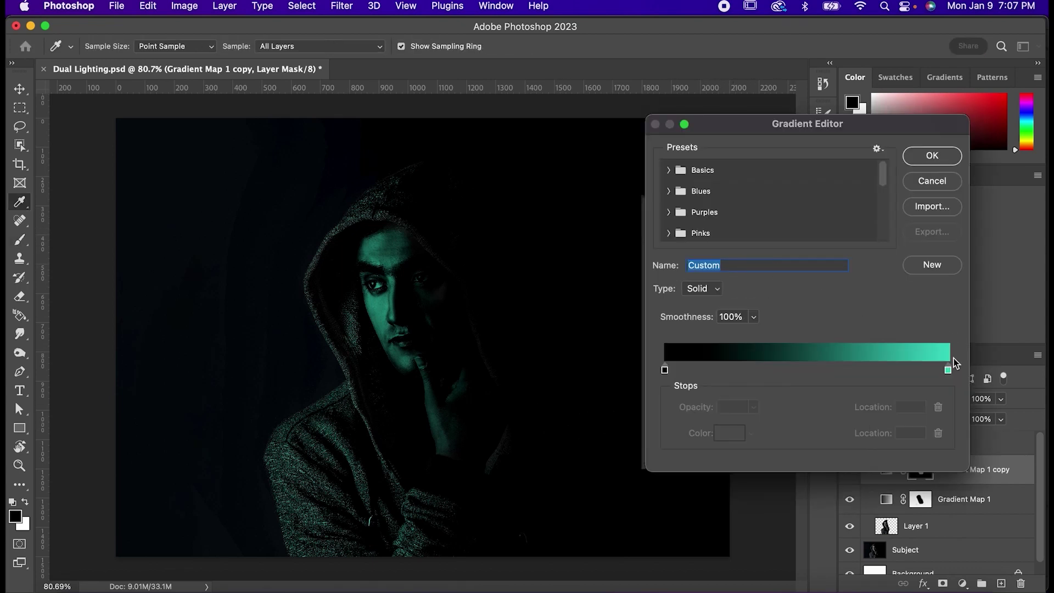
pyautogui.doubleClick(948, 371)
pyautogui.click(731, 156)
pyautogui.moveTo(676, 145)
pyautogui.mouseDown()
pyautogui.moveTo(689, 149)
pyautogui.moveTo(680, 162)
pyautogui.moveTo(676, 151)
pyautogui.moveTo(695, 150)
pyautogui.moveTo(674, 168)
pyautogui.moveTo(670, 152)
pyautogui.mouseUp()
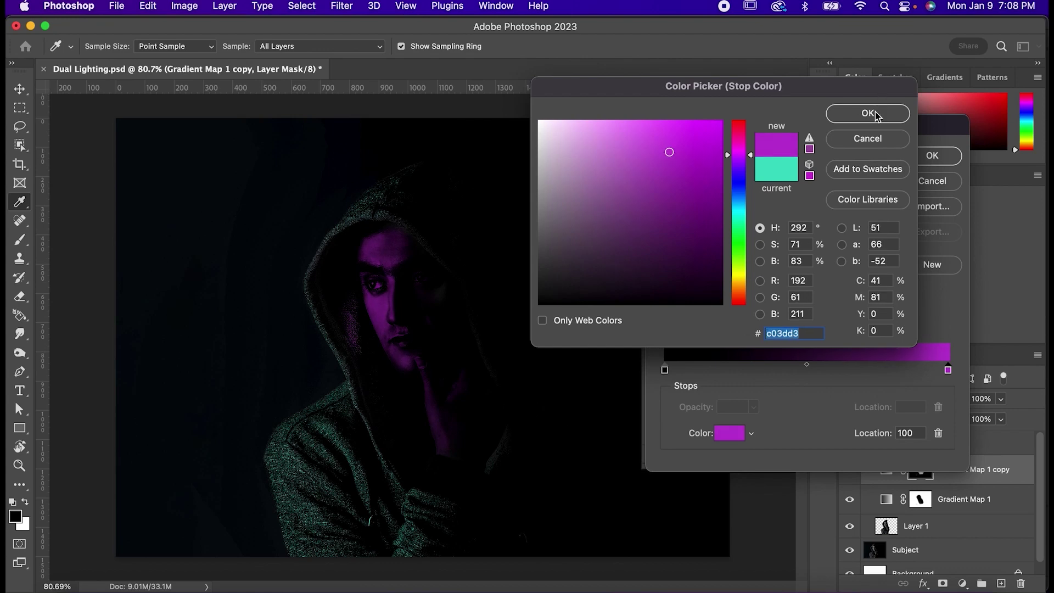
pyautogui.click(868, 113)
pyautogui.click(933, 155)
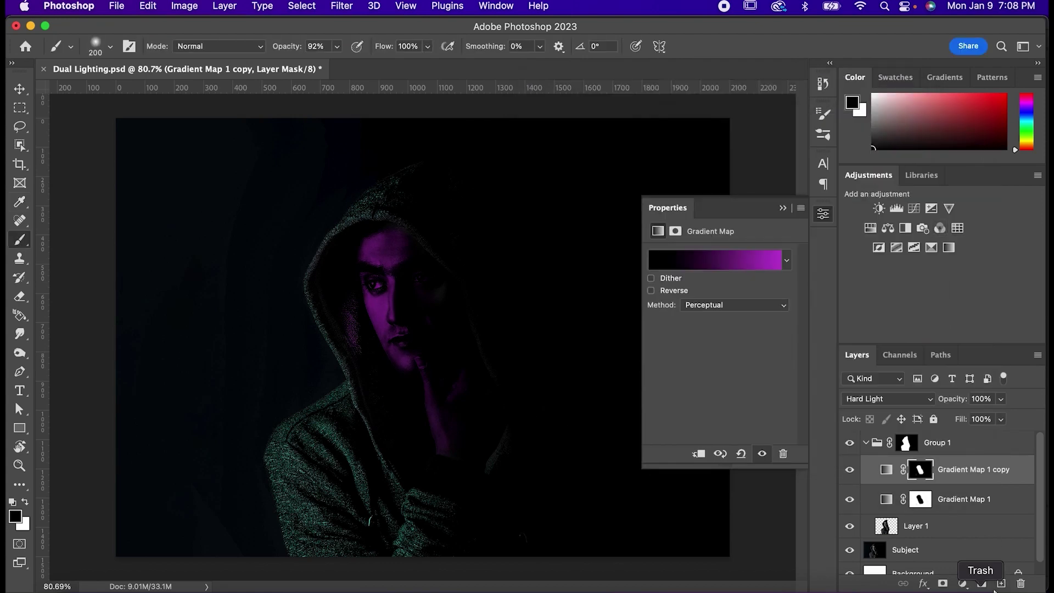
pyautogui.click(963, 583)
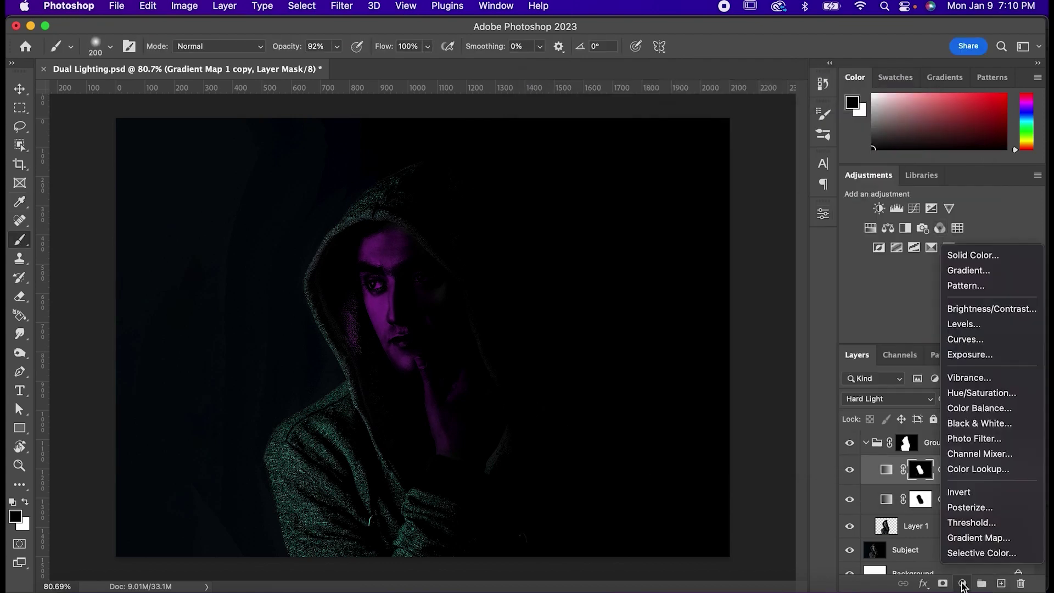
# - Add a default Gradient Fill 1 layer above Group 1 blended as Linear Light
pyautogui.click(971, 270)
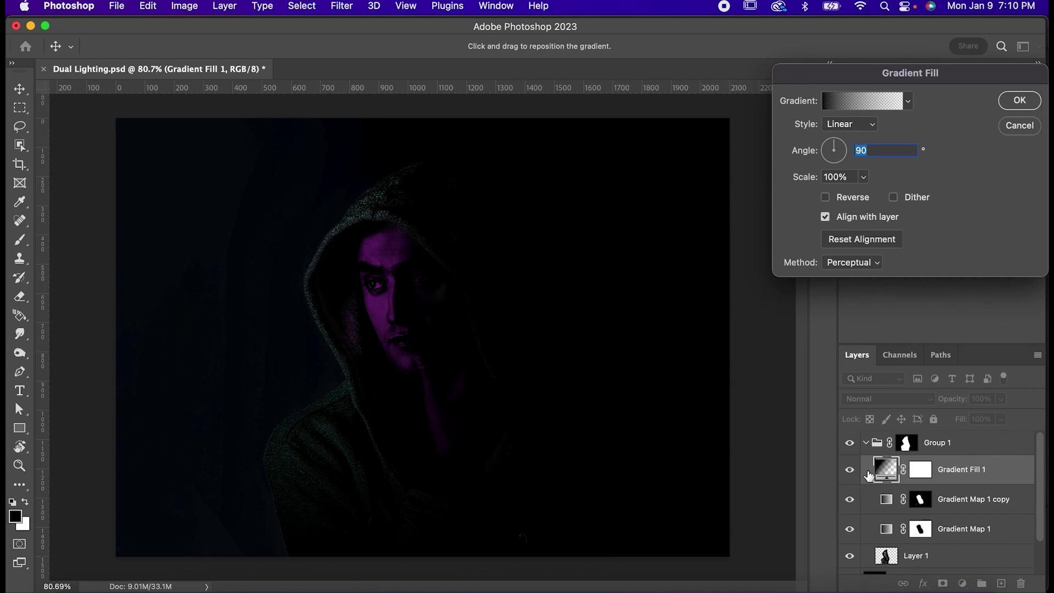
pyautogui.click(1017, 101)
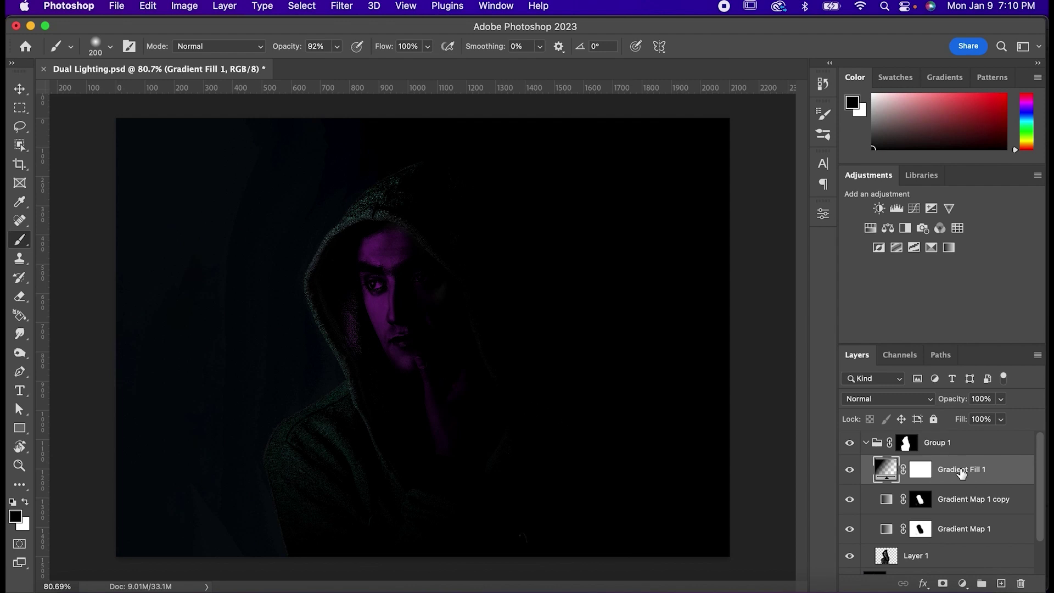
pyautogui.moveTo(961, 472); pyautogui.dragTo(960, 436)
pyautogui.click(910, 400)
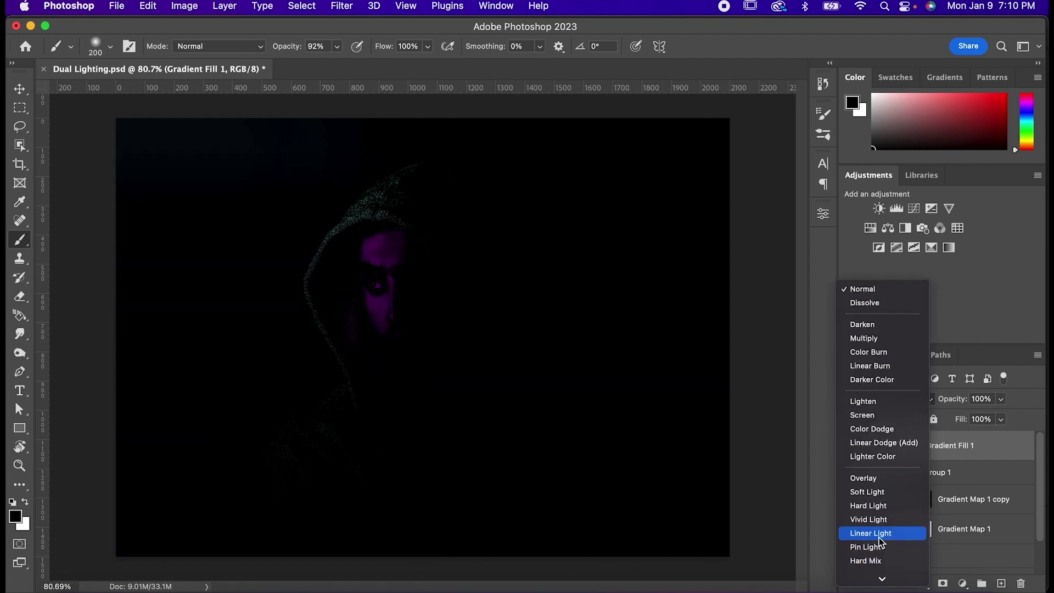
pyautogui.click(875, 533)
pyautogui.doubleClick(878, 450)
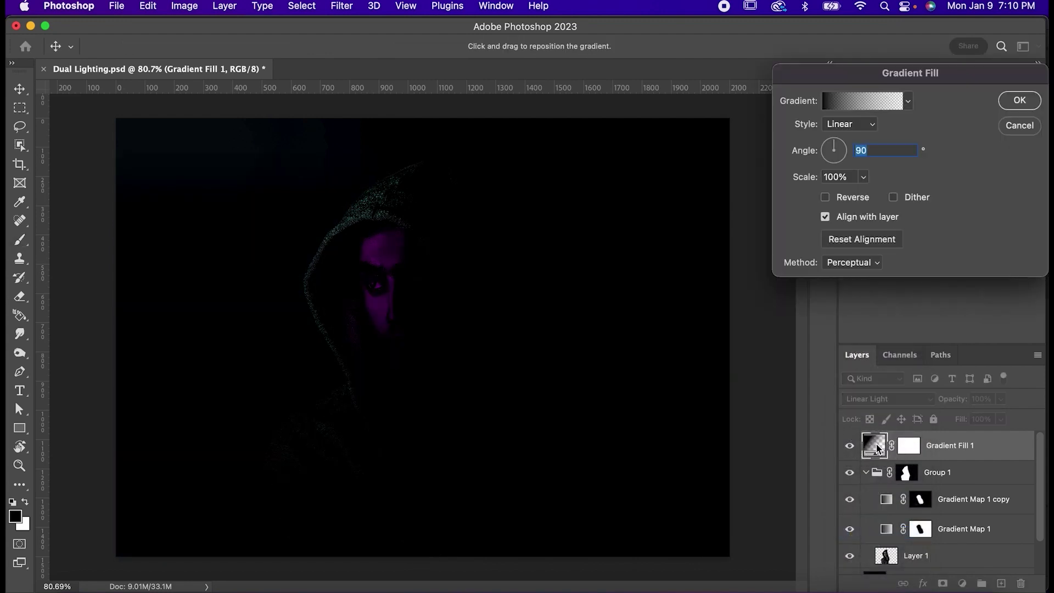
# - Make the fill gradient's right-end opacity stop 100%
pyautogui.moveTo(918, 77); pyautogui.dragTo(882, 77)
pyautogui.click(851, 104)
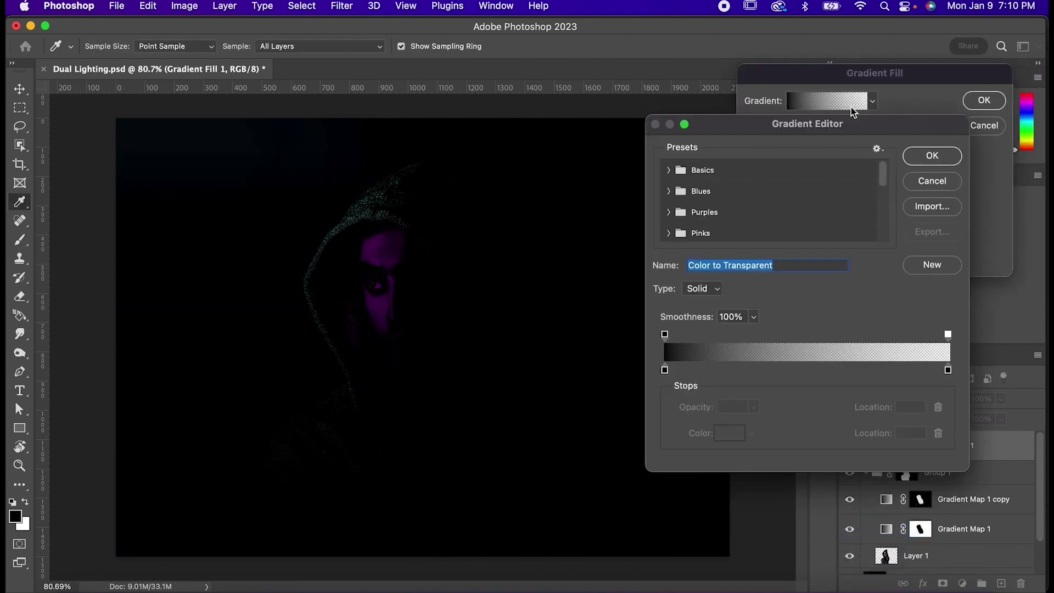
pyautogui.click(947, 335)
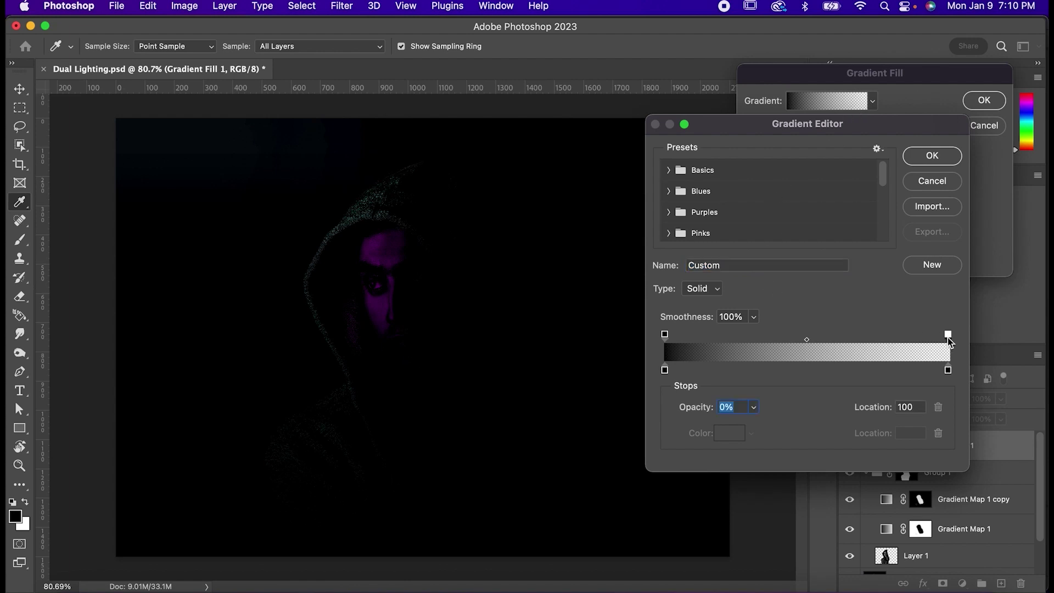
pyautogui.moveTo(702, 415); pyautogui.dragTo(855, 412)
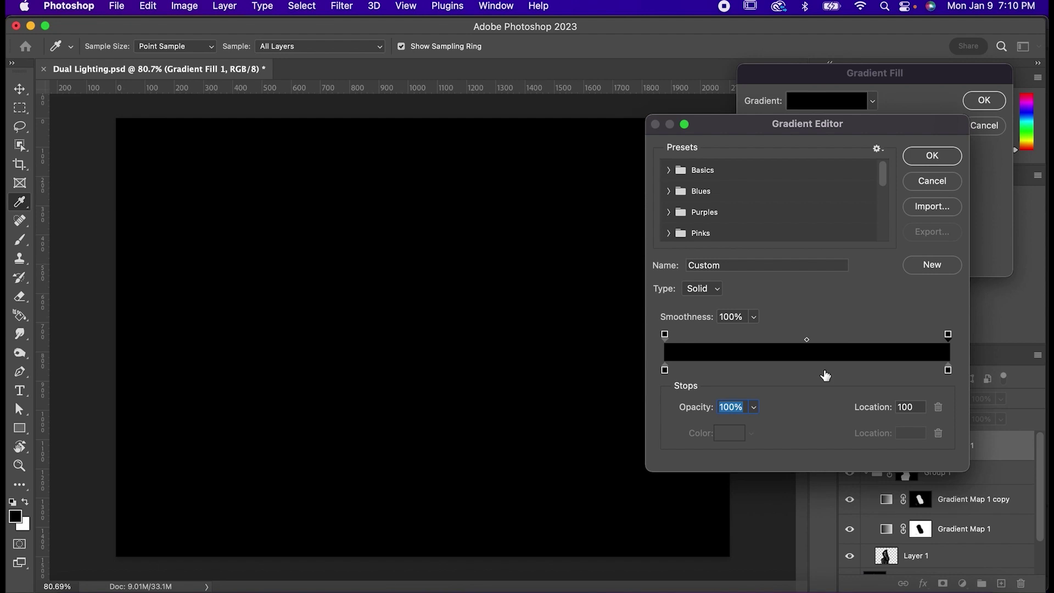
# - Colour the gradient's right stop cyan and its left stop purple #bf40df
pyautogui.doubleClick(948, 370)
pyautogui.moveTo(741, 217); pyautogui.dragTo(743, 210)
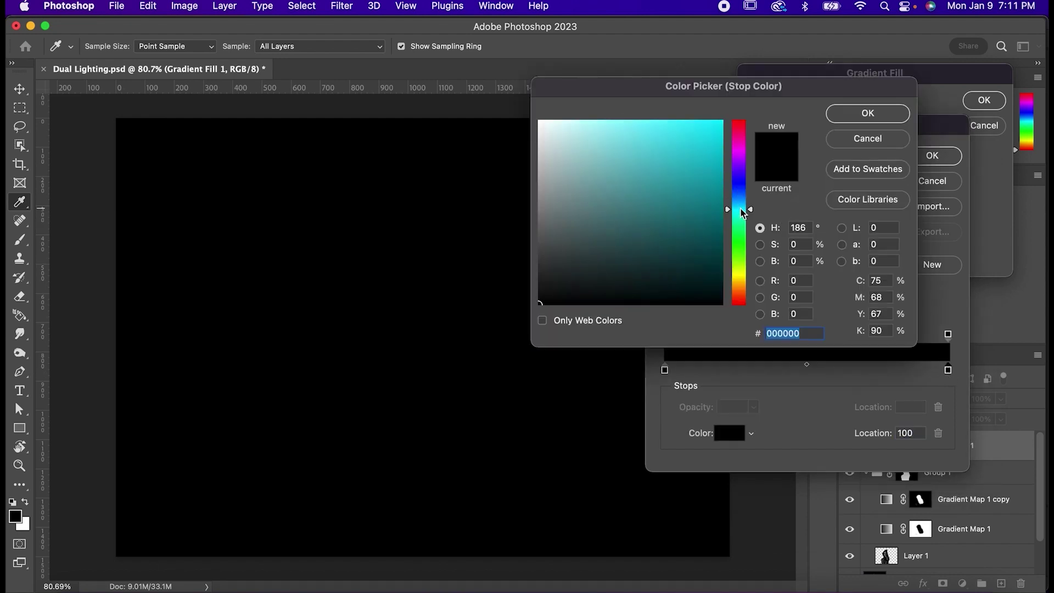
pyautogui.click(673, 147)
pyautogui.click(837, 116)
pyautogui.doubleClick(665, 370)
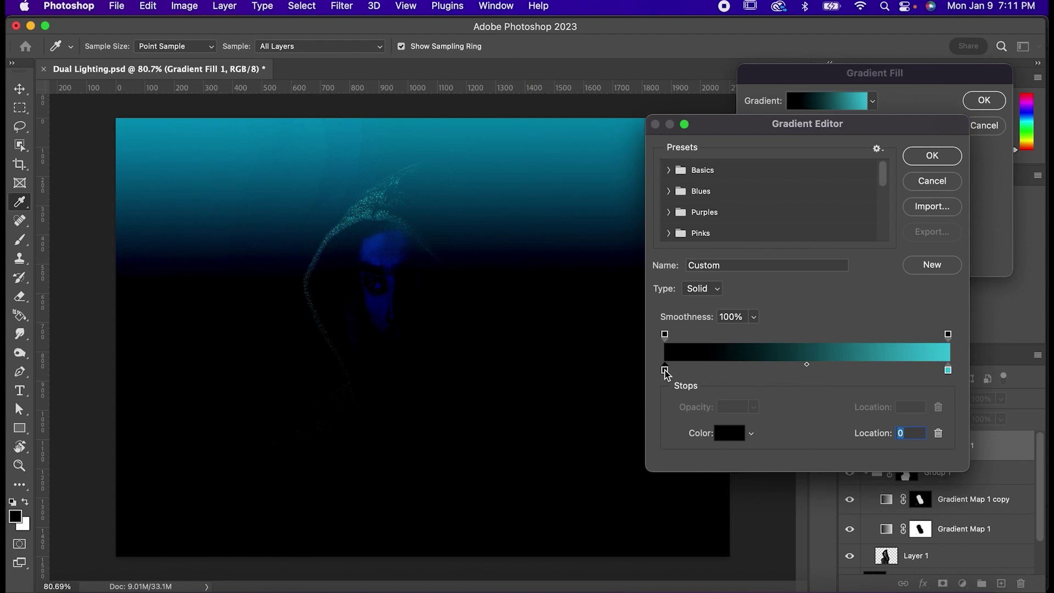
pyautogui.moveTo(739, 168); pyautogui.dragTo(739, 158)
pyautogui.click(668, 145)
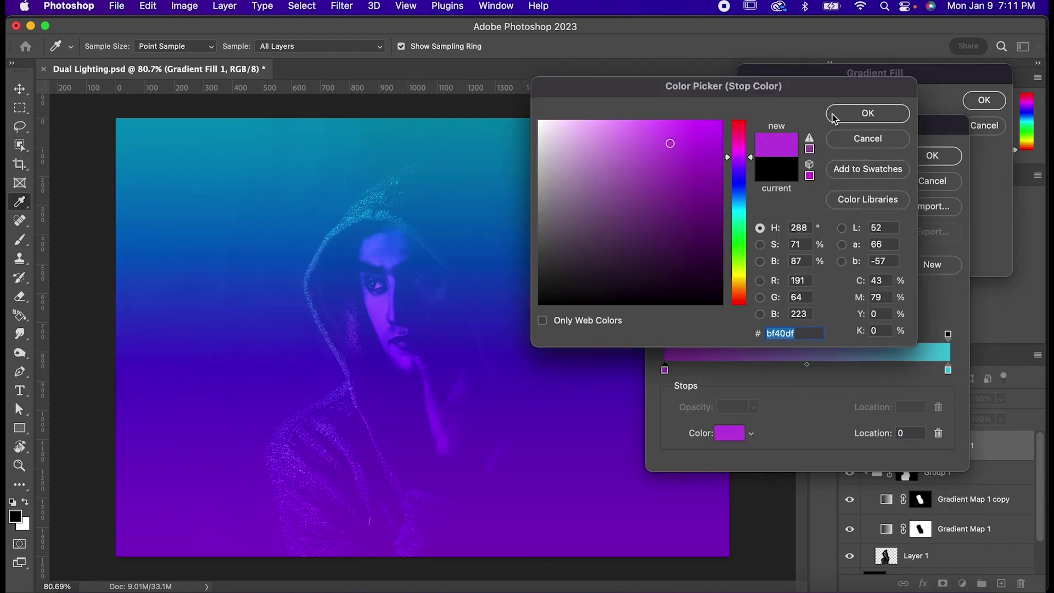
pyautogui.click(836, 113)
# - Add a 60% opacity stop near the gradient's middle and accept the gradient
pyautogui.click(807, 336)
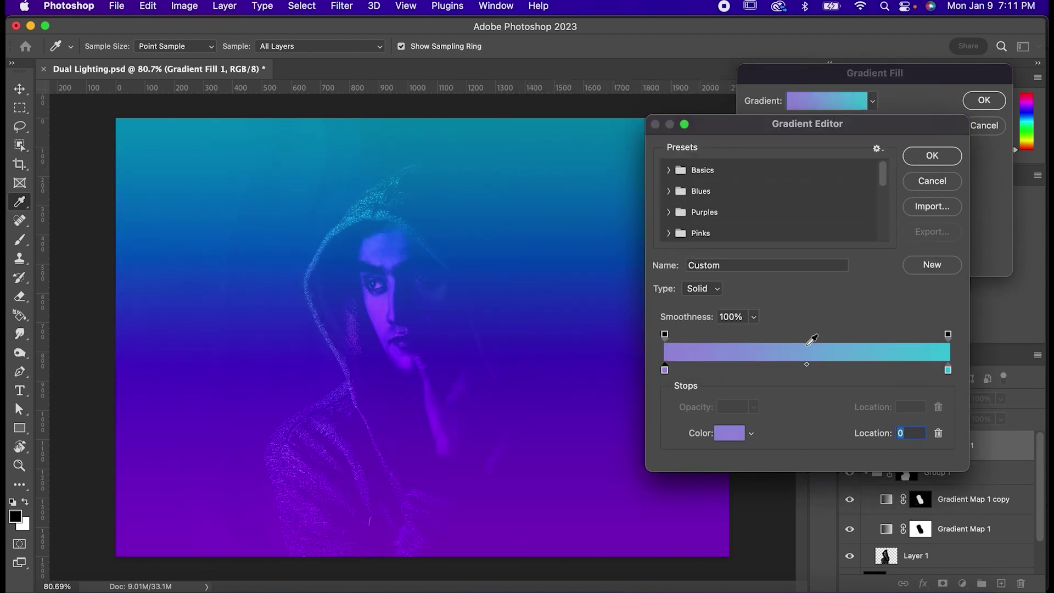
pyautogui.write('60')
pyautogui.moveTo(808, 341); pyautogui.dragTo(807, 343)
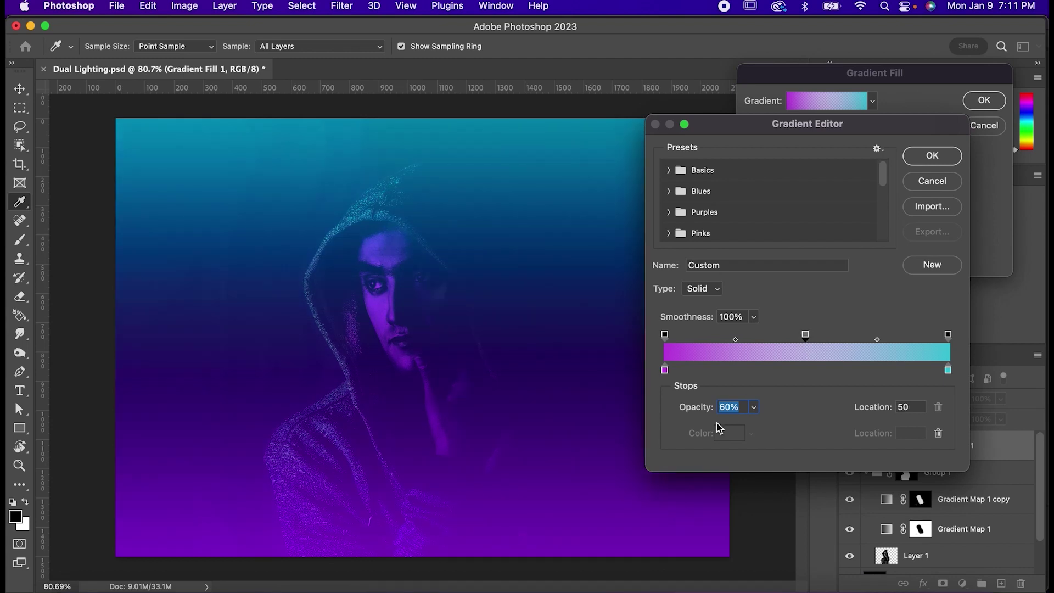
pyautogui.click(932, 156)
# - Set the Gradient Fill angle to 30° and scrub Gradient Fill 1 opacity down to 47%
pyautogui.moveTo(806, 156); pyautogui.dragTo(806, 156)
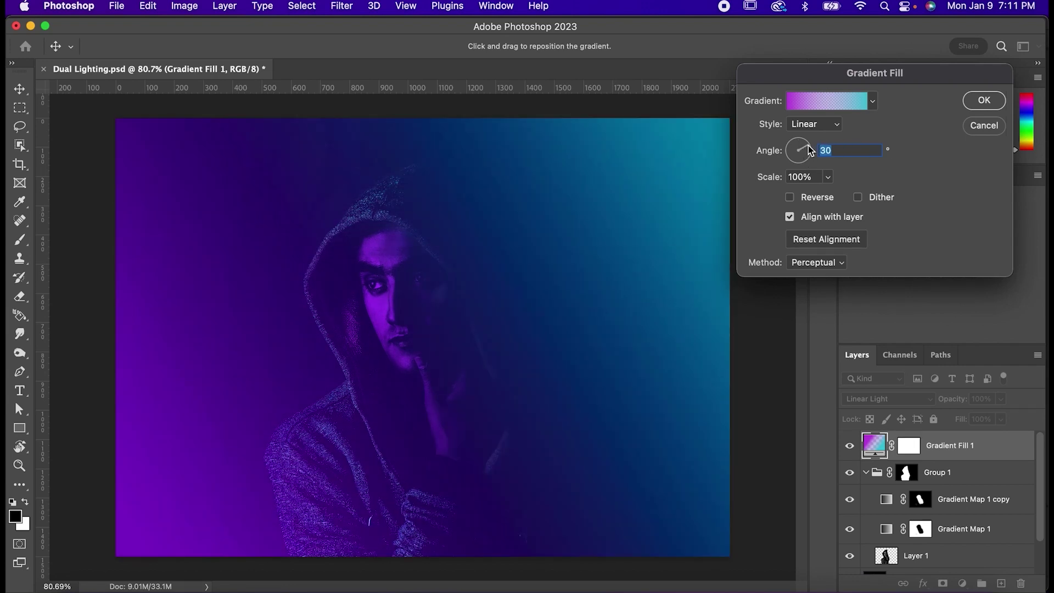
pyautogui.click(983, 100)
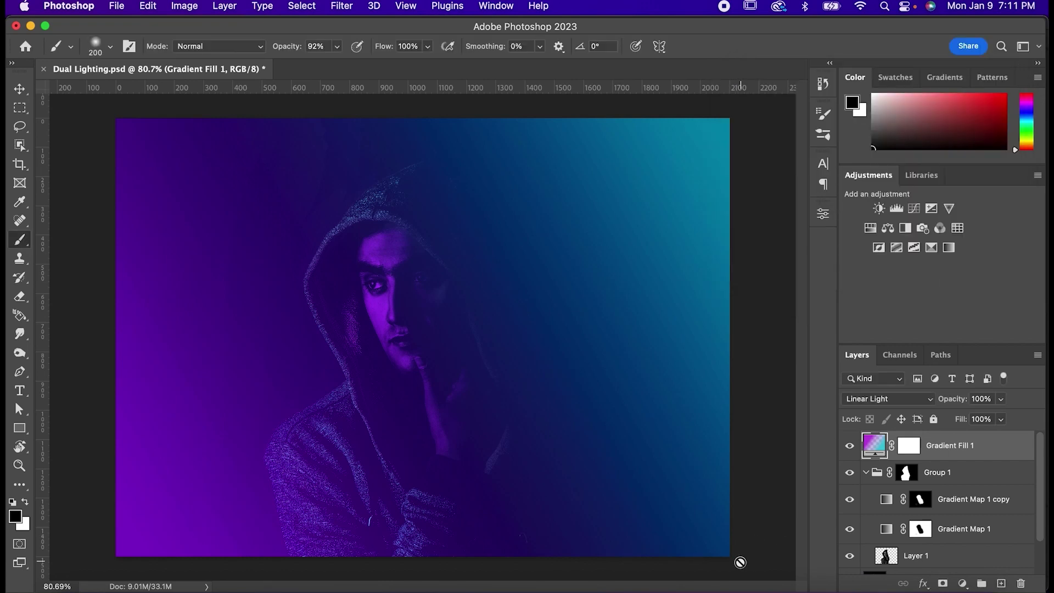
pyautogui.moveTo(960, 403); pyautogui.dragTo(941, 401)
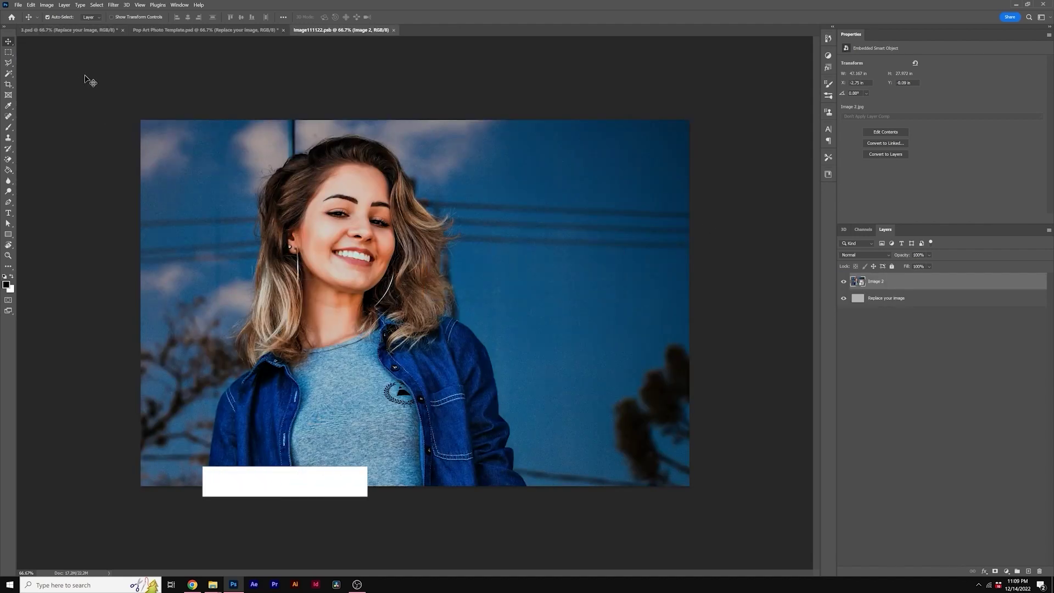
# - Bring the Pop Art Photo Template.psd document to the front
pyautogui.click(175, 32)
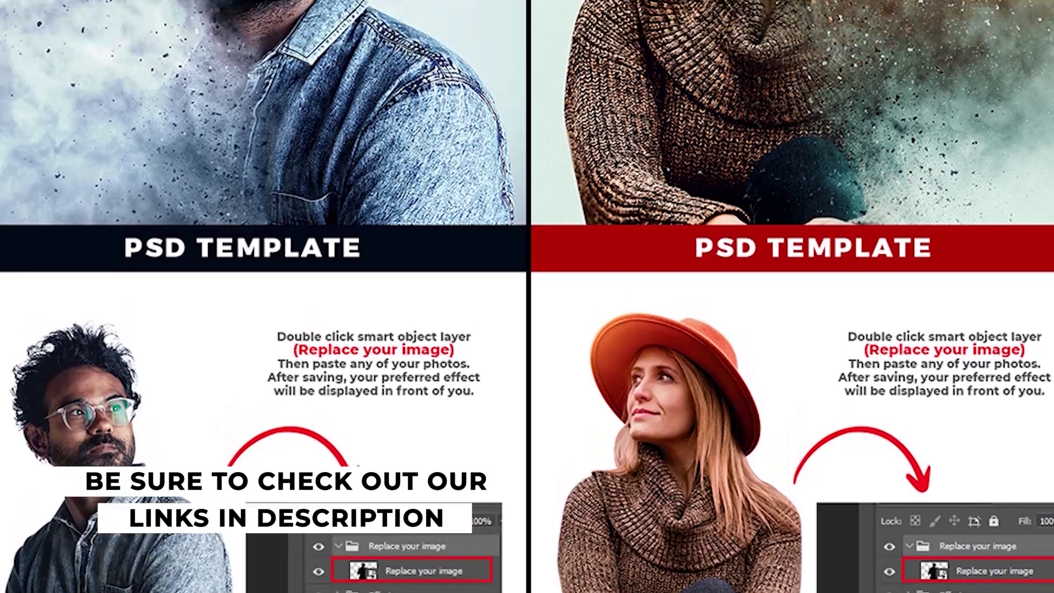